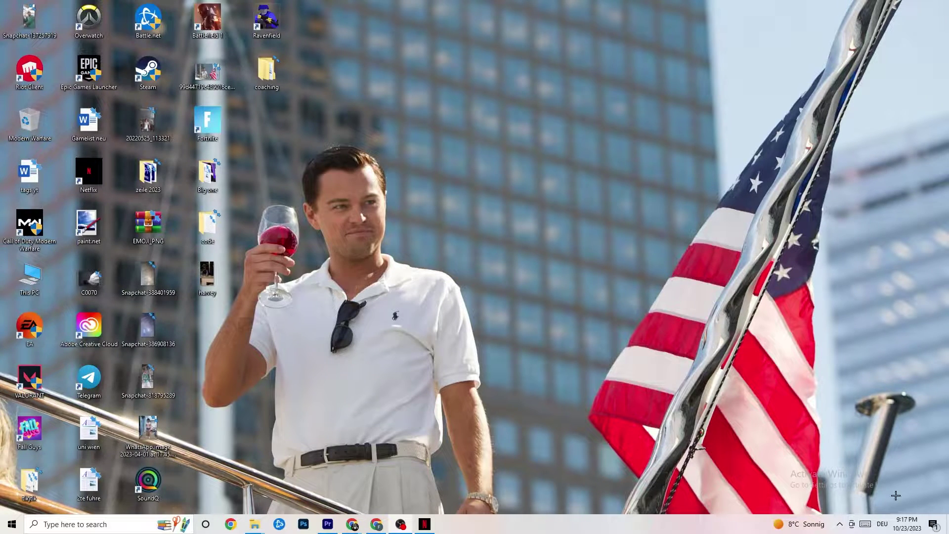
Step: Open the Windows display settings and go to the color, scale and layout options
left_click(1, 532)
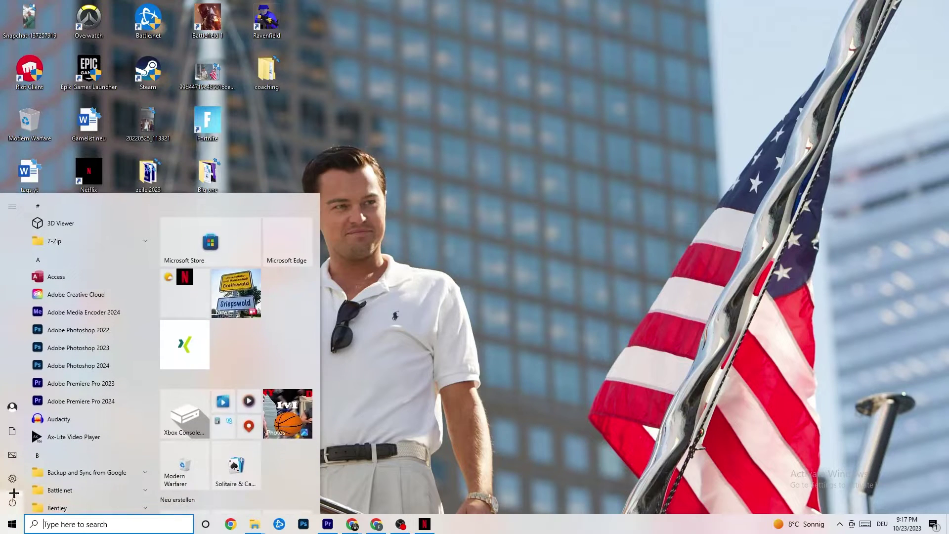
left_click(16, 479)
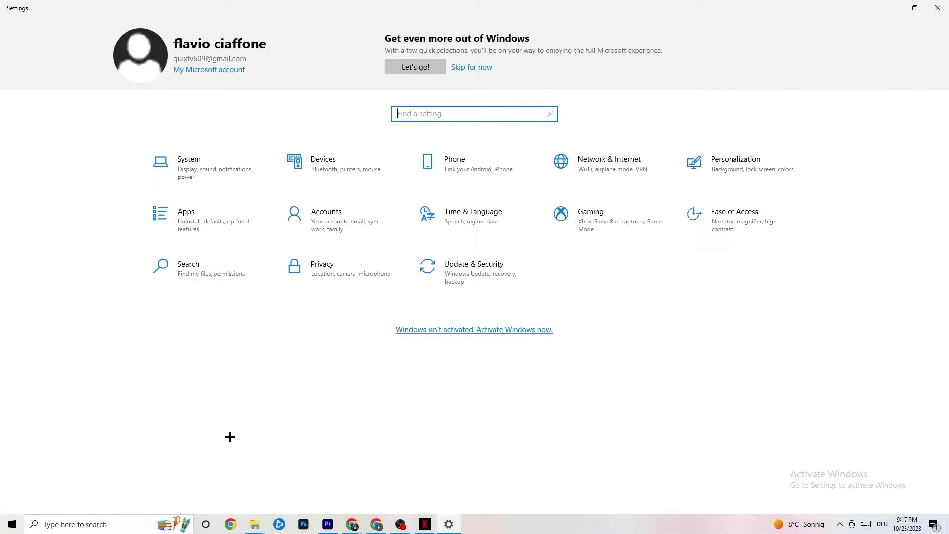
left_click(204, 172)
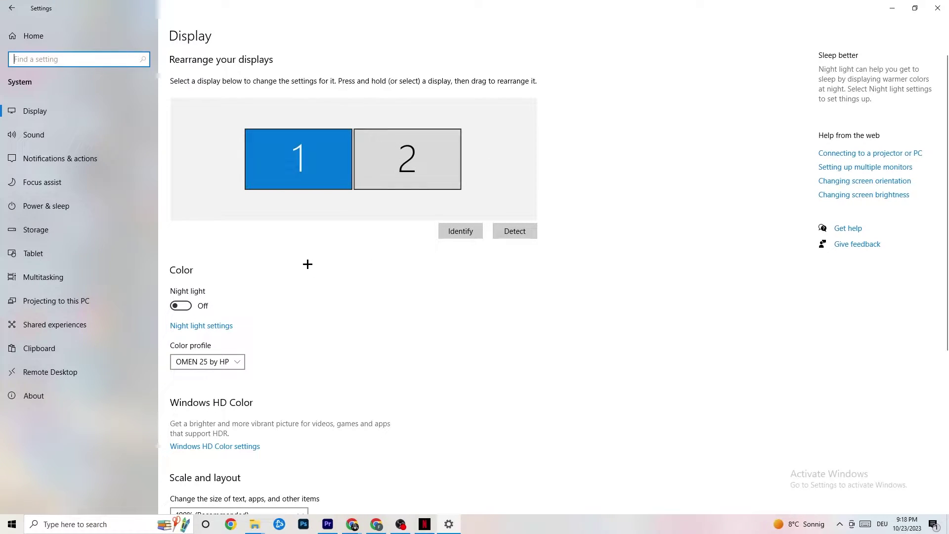
scroll(281, 202, "down", 5)
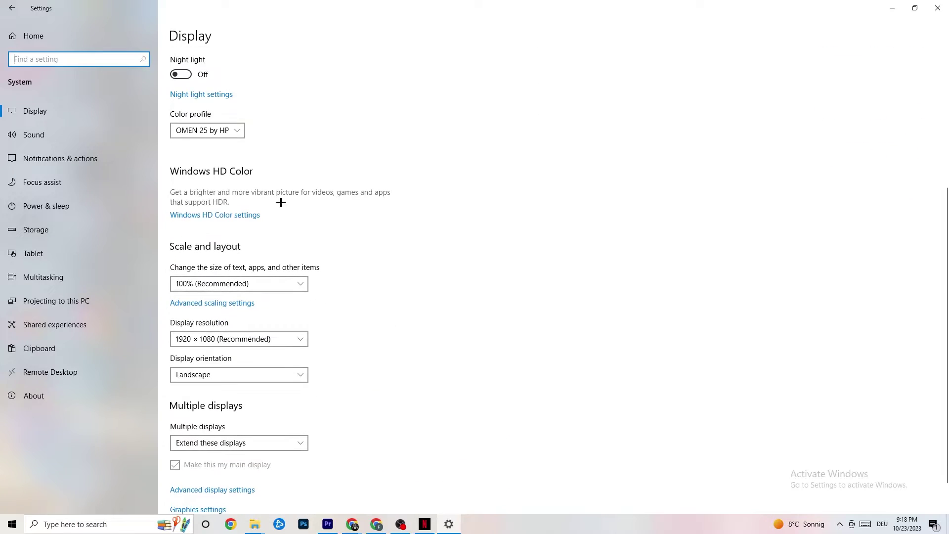
Step: Check the available color profiles and the scaling choices for text, apps and other items, without changing them
left_click(210, 130)
left_click(210, 130)
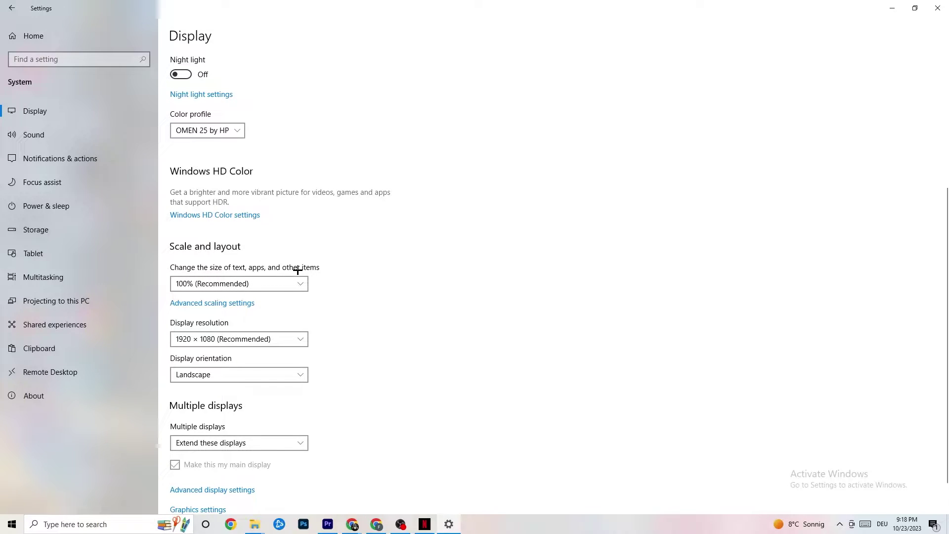
left_click(291, 283)
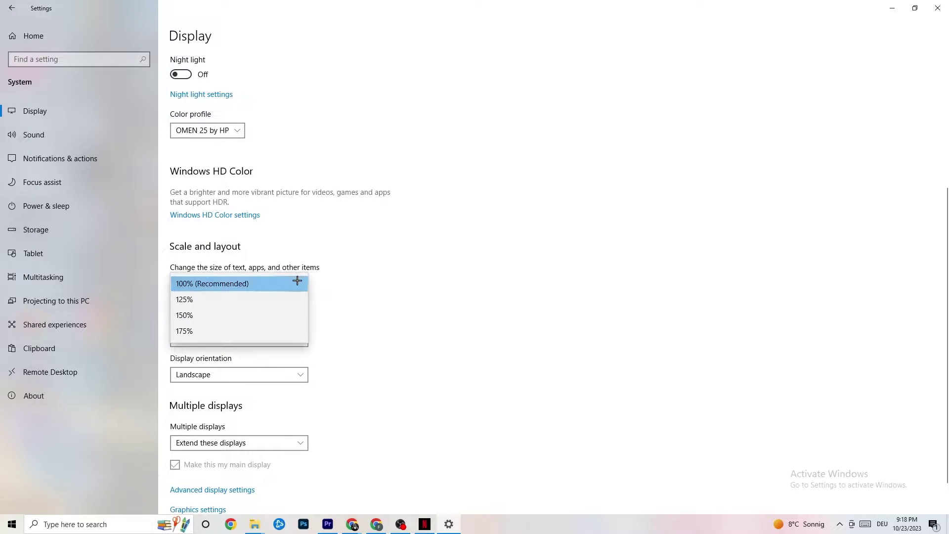
left_click(406, 243)
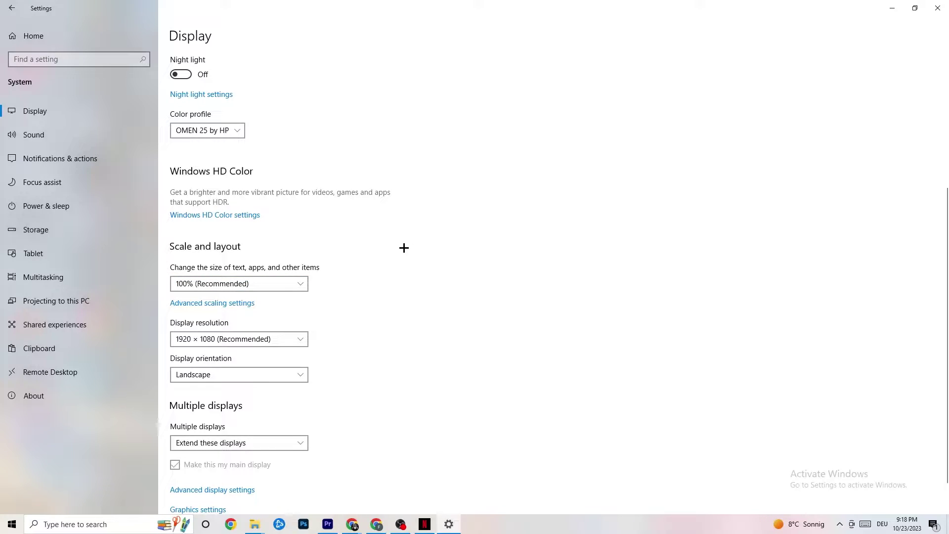
Step: Check the available display resolution choices, keeping the current selection
left_click(253, 341)
left_click(252, 339)
left_click(299, 338)
left_click(411, 307)
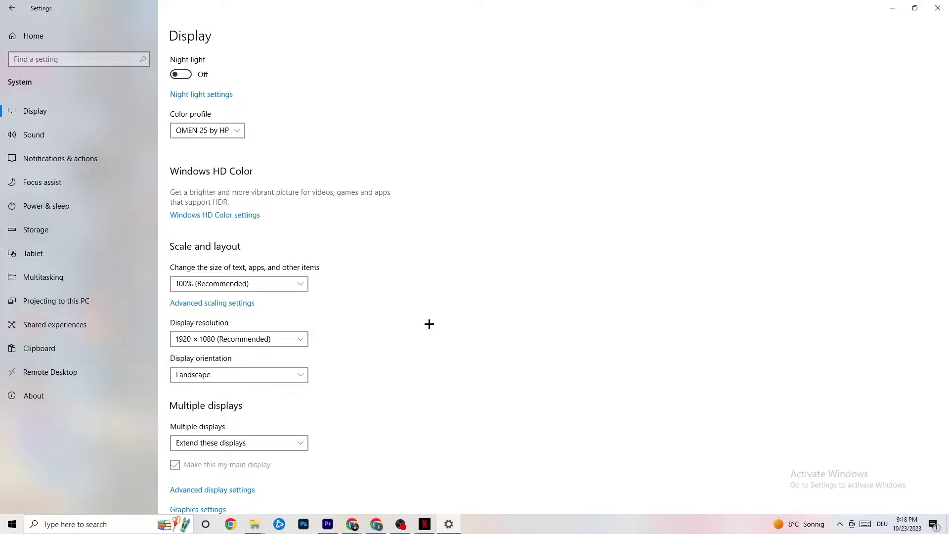
left_click(296, 339)
left_click(376, 321)
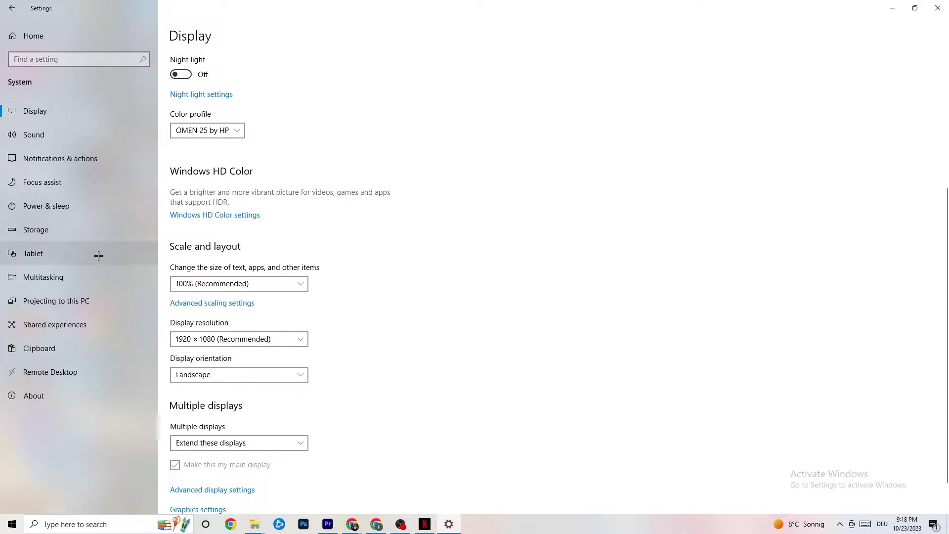
Step: In the Storage Sense configuration, choose 14 days for deleting recycle bin files, and leave the page
left_click(62, 237)
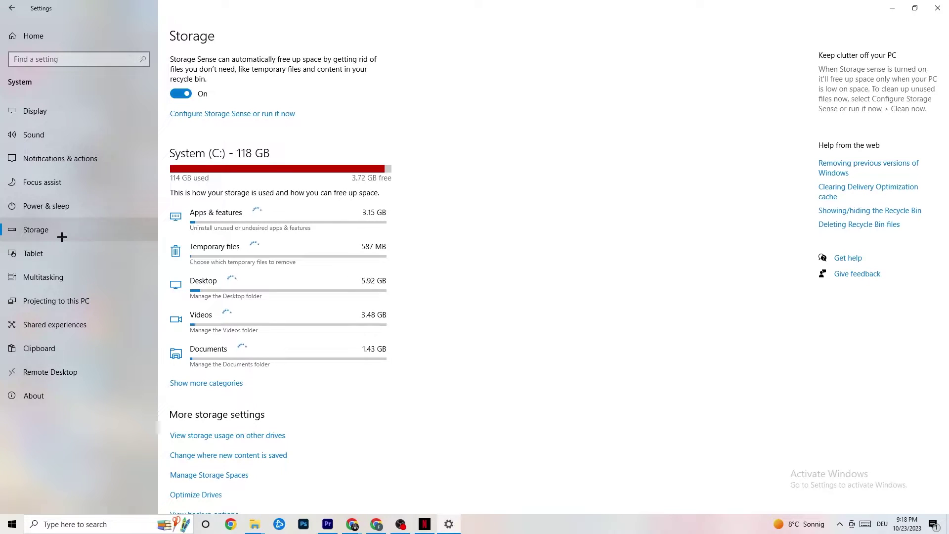
left_click(274, 118)
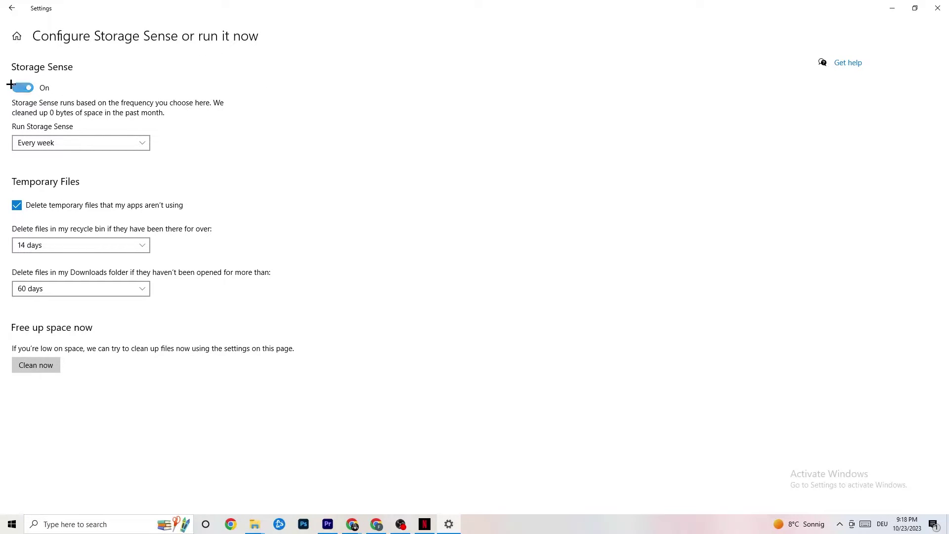
left_click(54, 244)
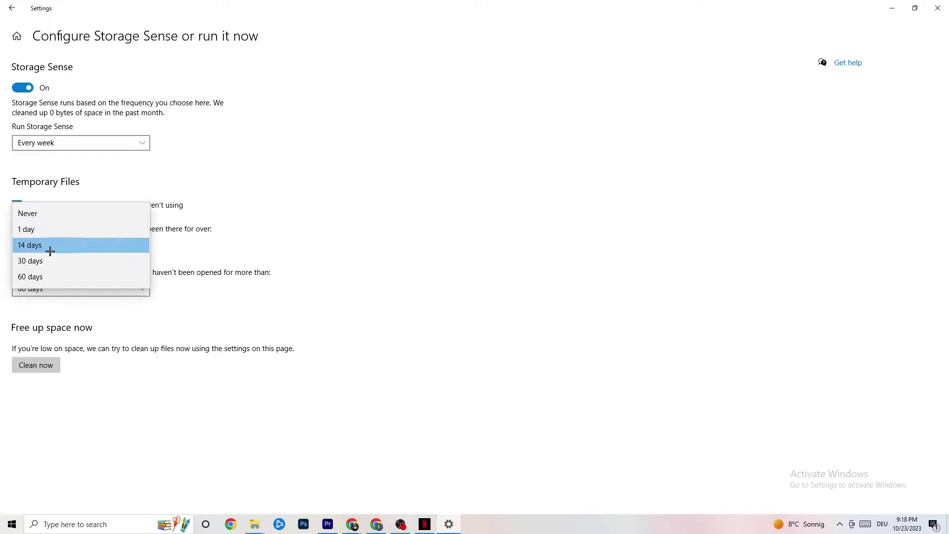
left_click(51, 246)
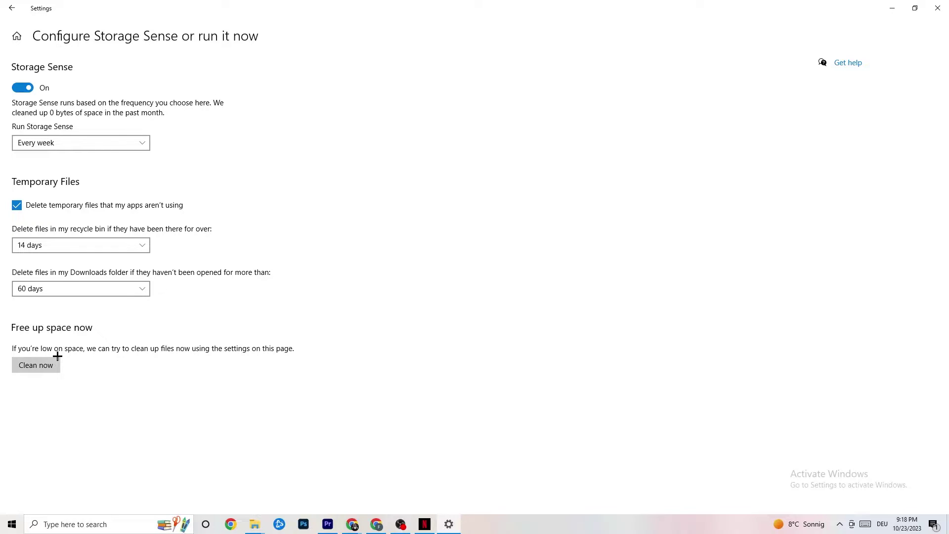
left_click(10, 6)
key("Return")
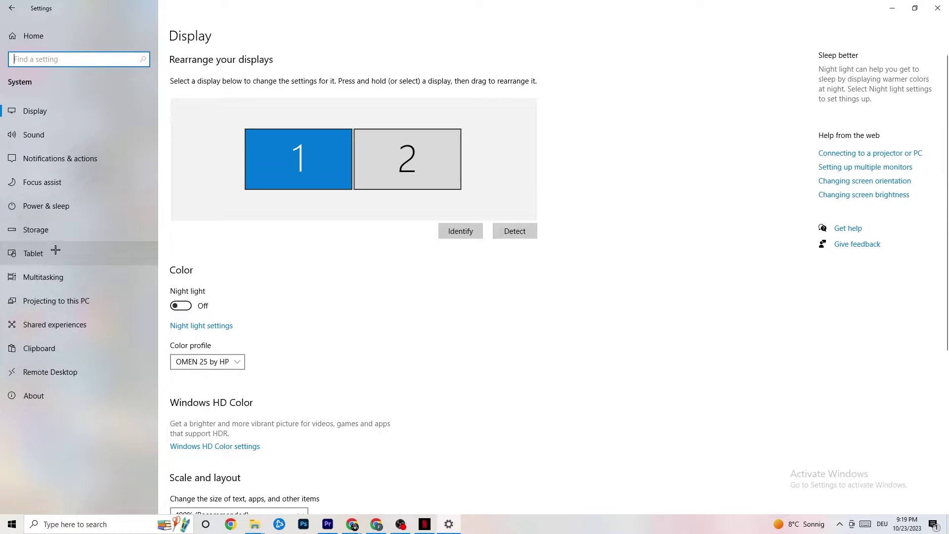
Step: Review the power plans in the additional power settings, close Power Options and return to the Settings home page
left_click(37, 202)
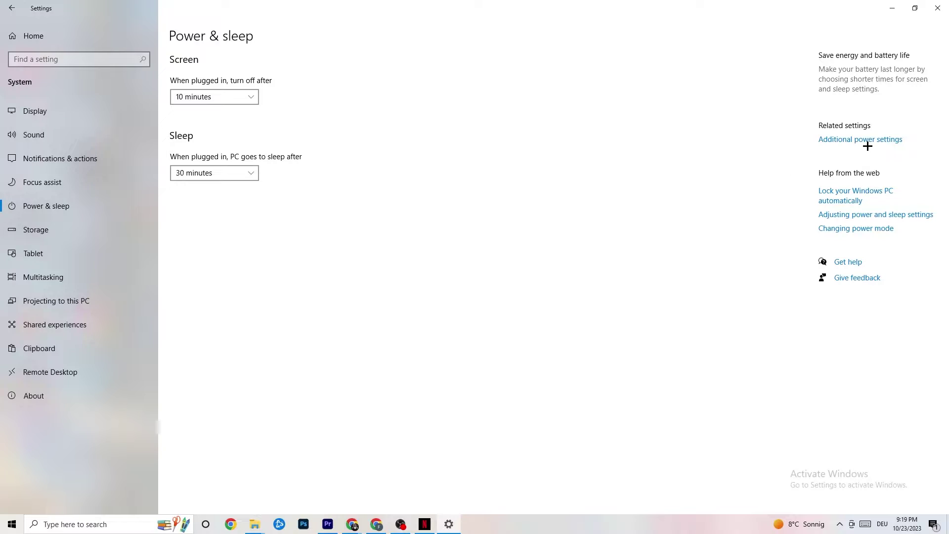
left_click(850, 139)
left_click_drag(380, 103, 515, 50)
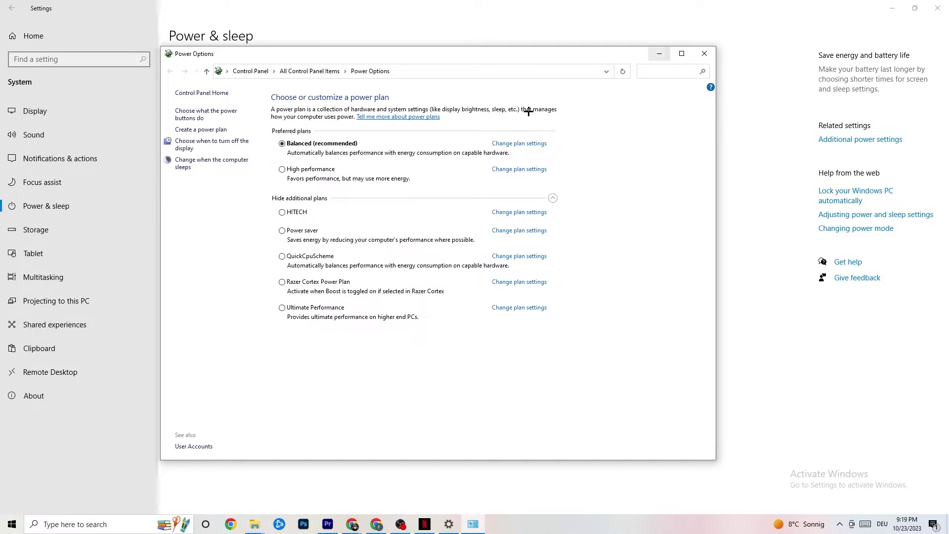
left_click(705, 54)
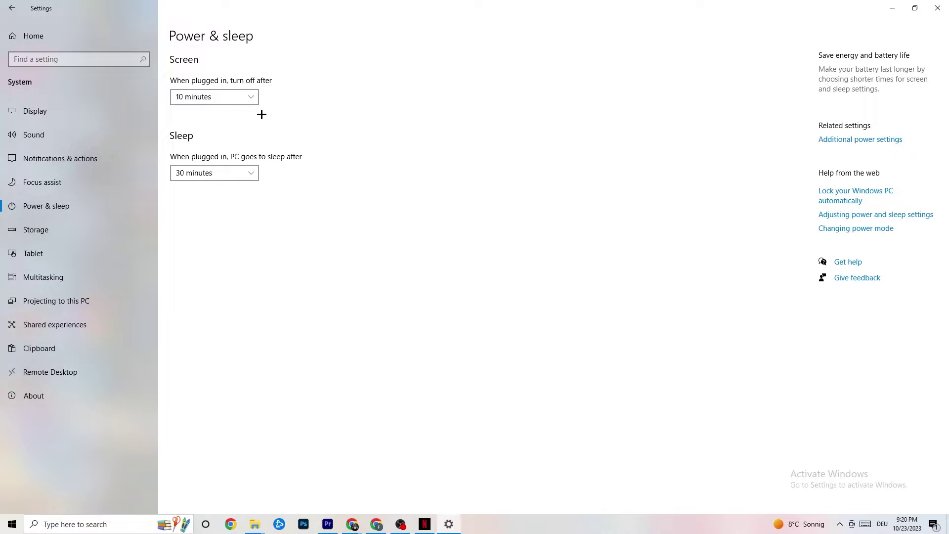
left_click(16, 7)
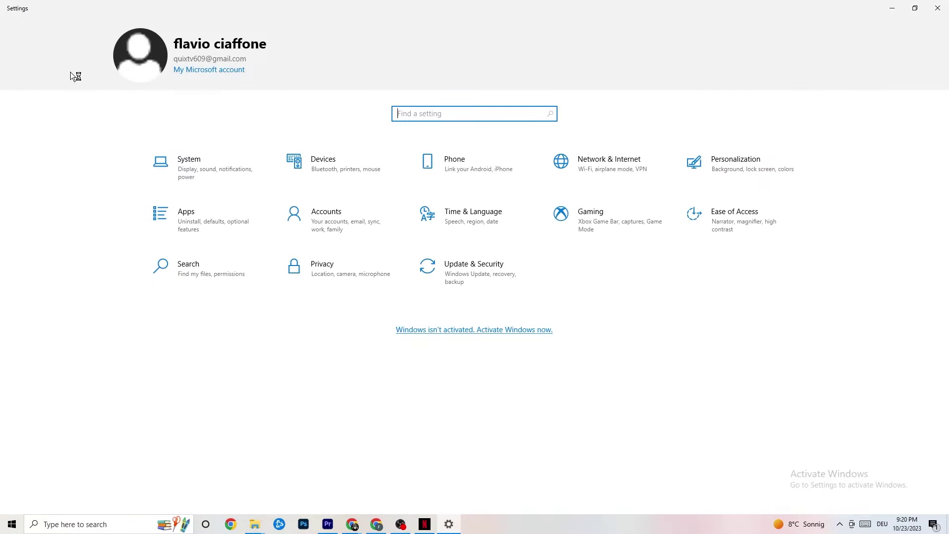
Step: Review the Xbox Game Bar switch and its keyboard shortcuts in the gaming settings
left_click(603, 231)
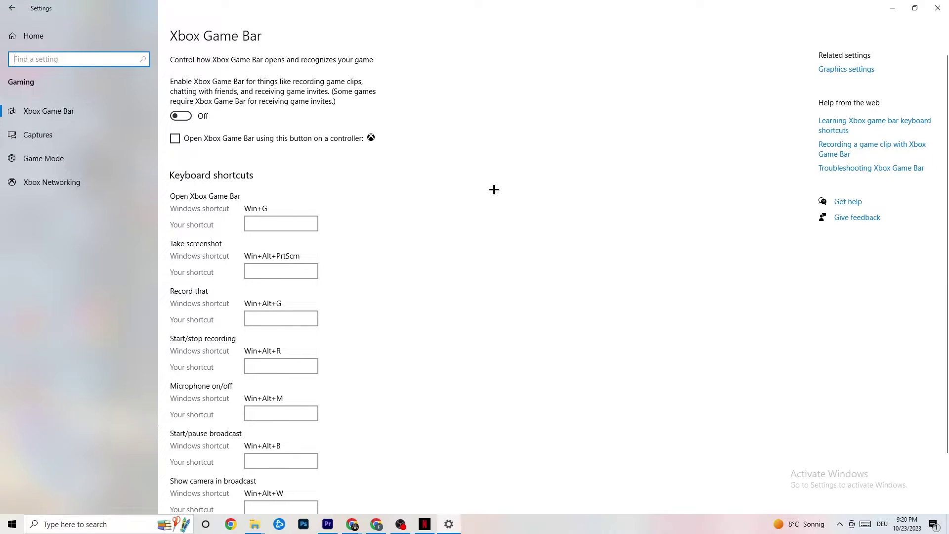
scroll(327, 193, "down", 2)
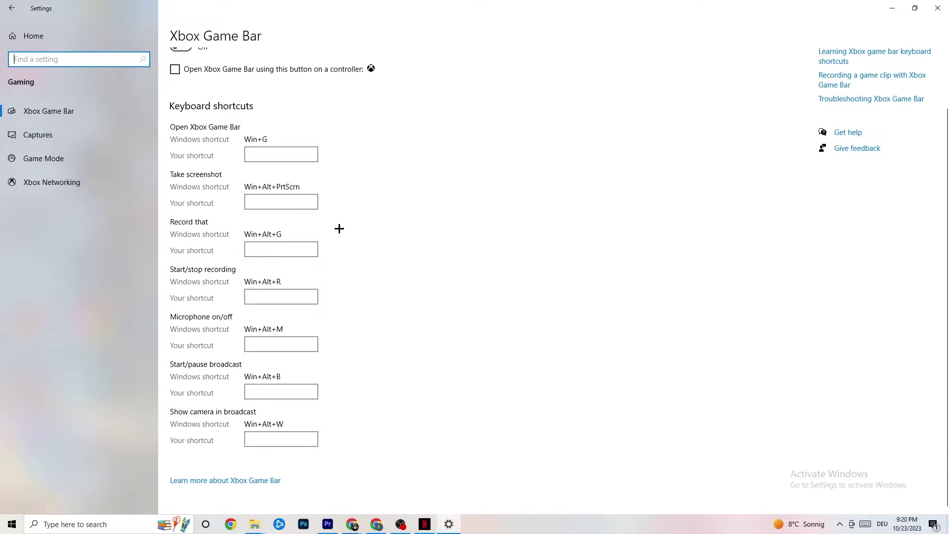
scroll(297, 238, "up", 2)
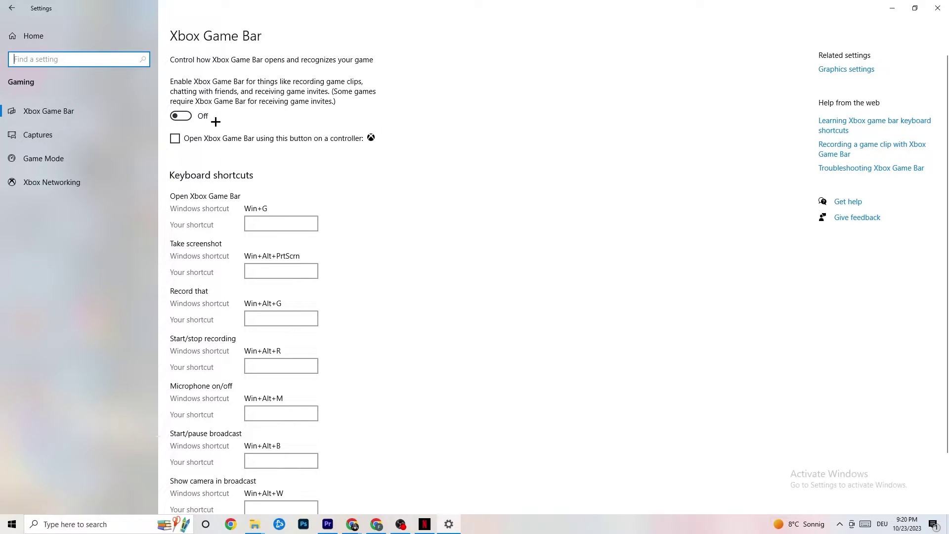
Step: Review the game capture recording options and the Game Mode setting, and return to the Settings home page
left_click(78, 131)
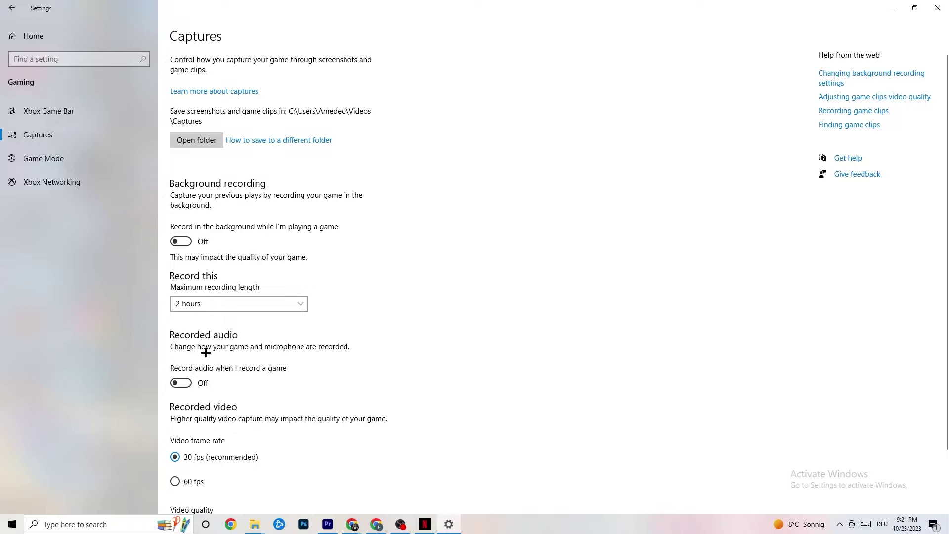
scroll(247, 341, "down", 3)
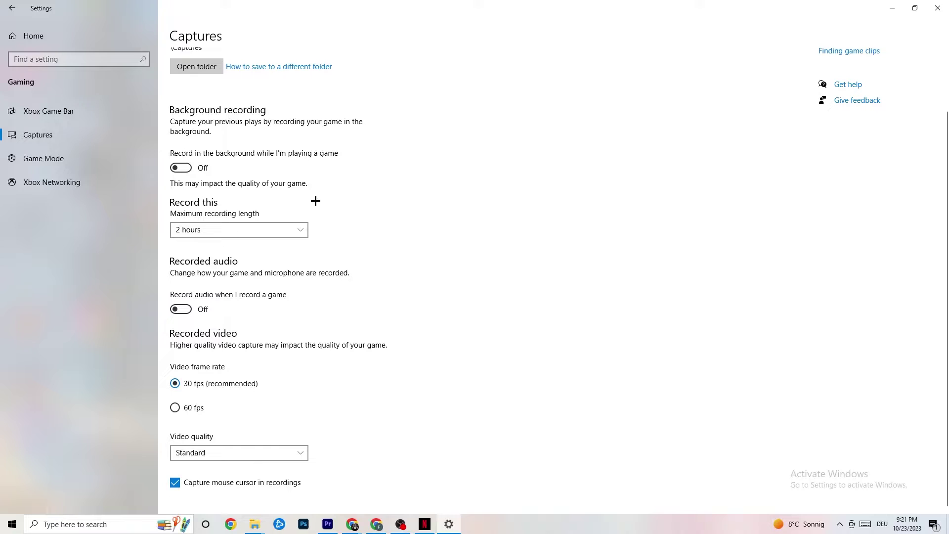
left_click(72, 163)
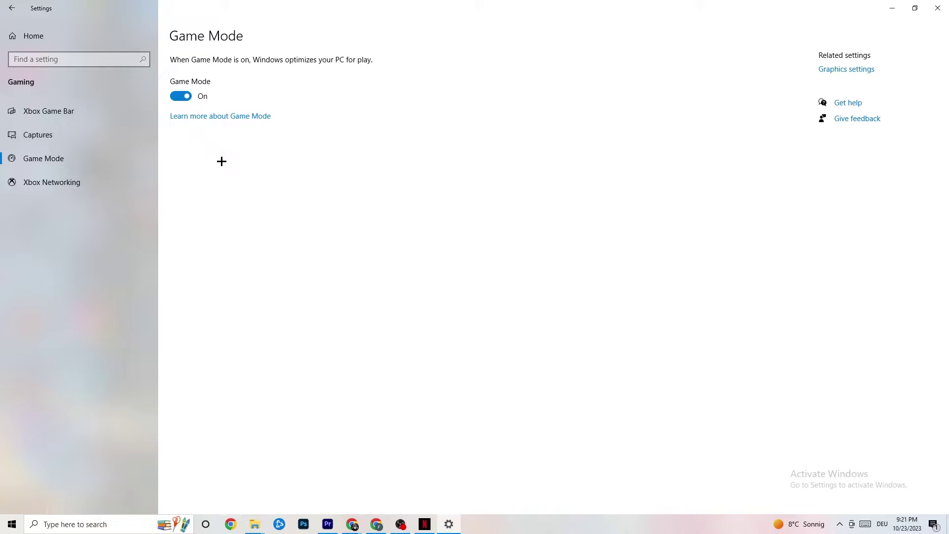
left_click(15, 8)
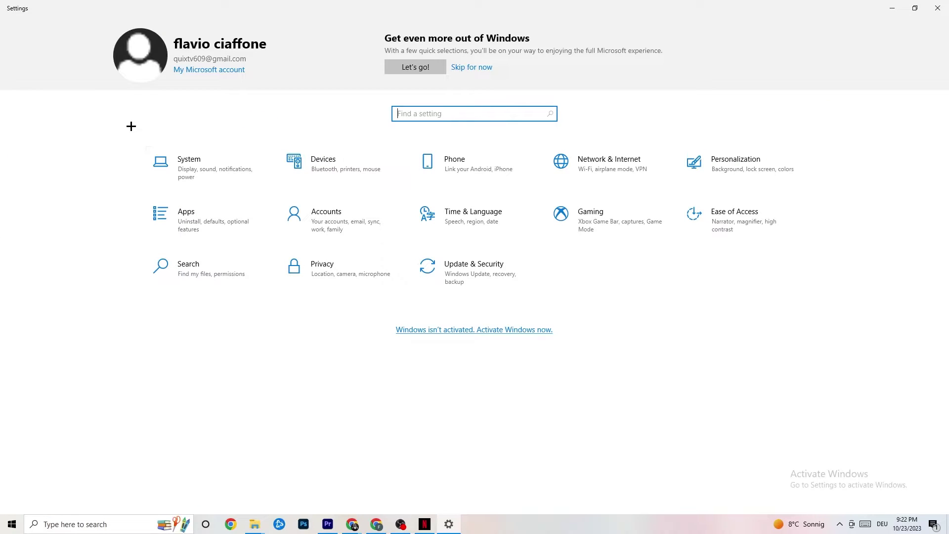
Step: Review the Windows Update and Troubleshoot pages under Update & Security, and close Settings
left_click(491, 280)
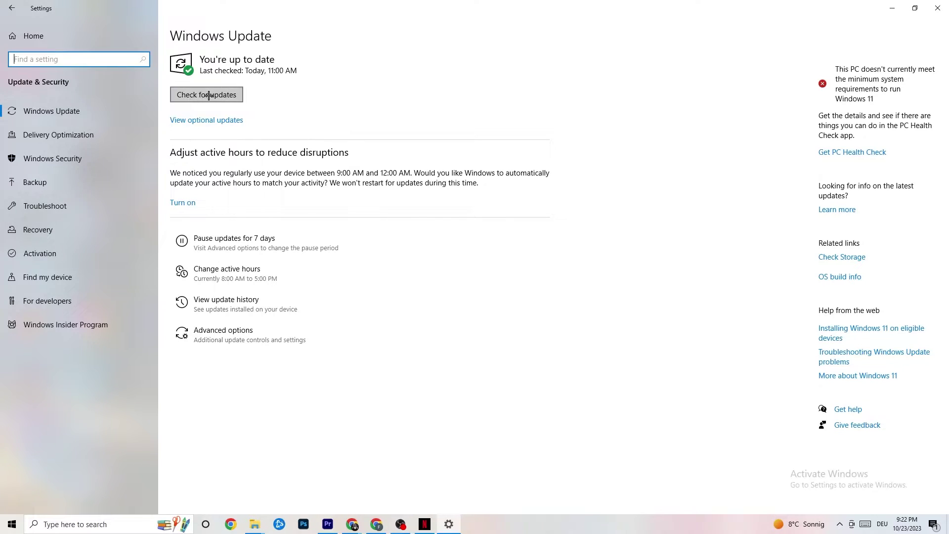
left_click(288, 72)
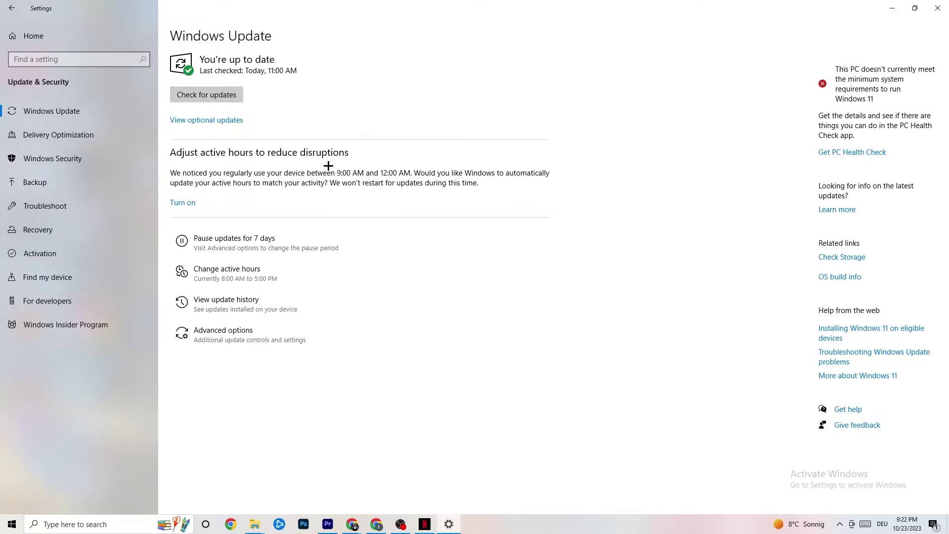
left_click(77, 208)
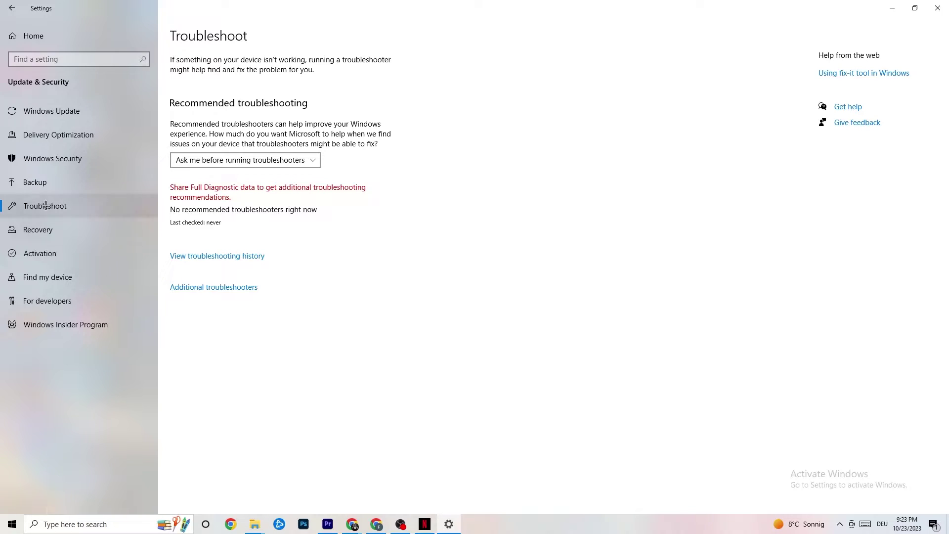
left_click(935, 2)
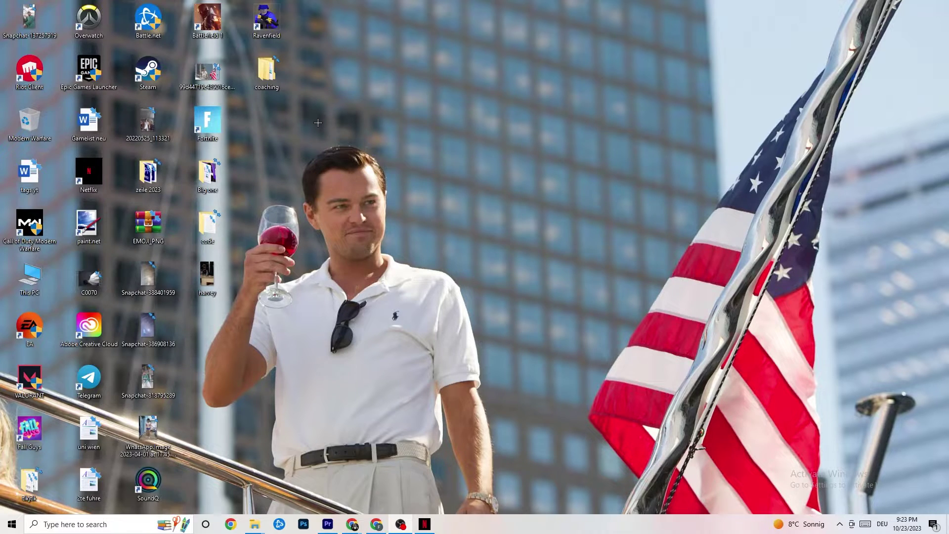
Step: Move the Steam shortcut to an empty area of the desktop and check its available actions, including Run as administrator
left_click_drag(150, 74, 509, 175)
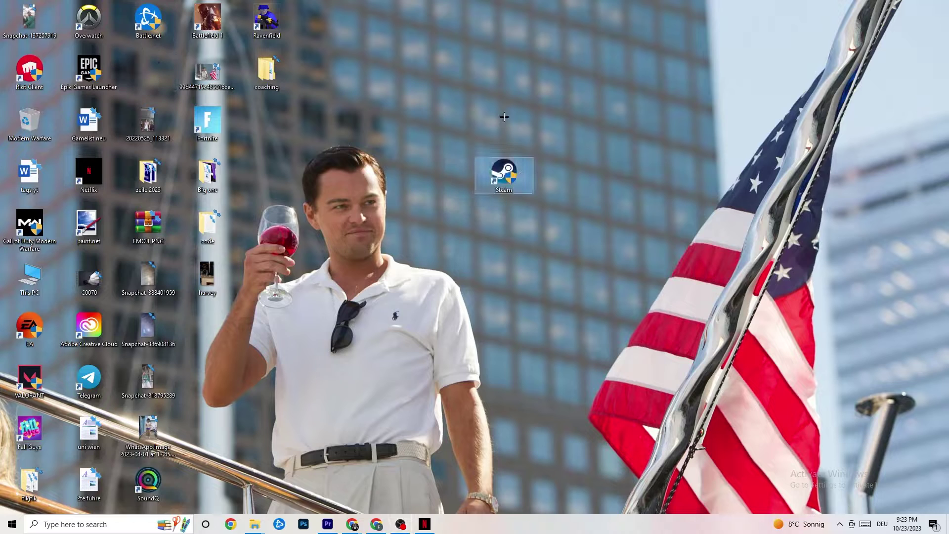
right_click(503, 180)
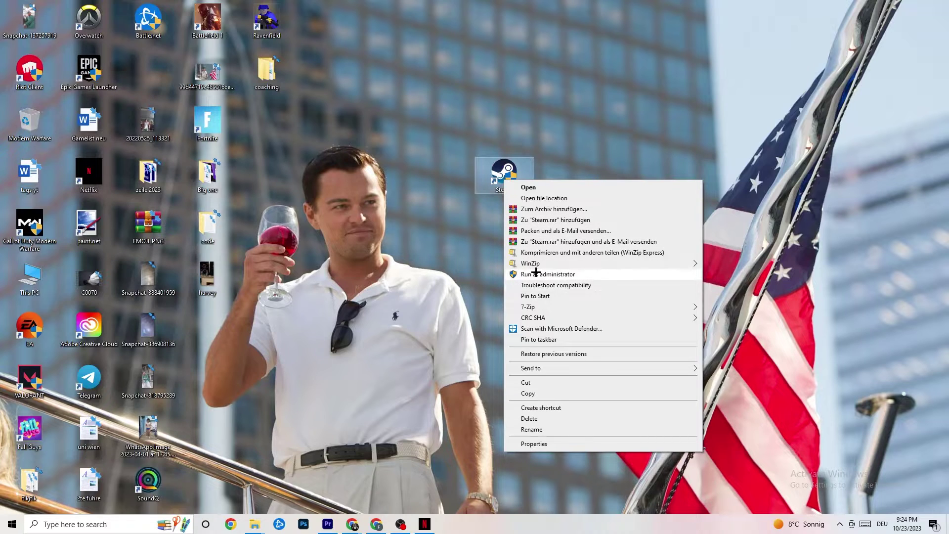
left_click(411, 249)
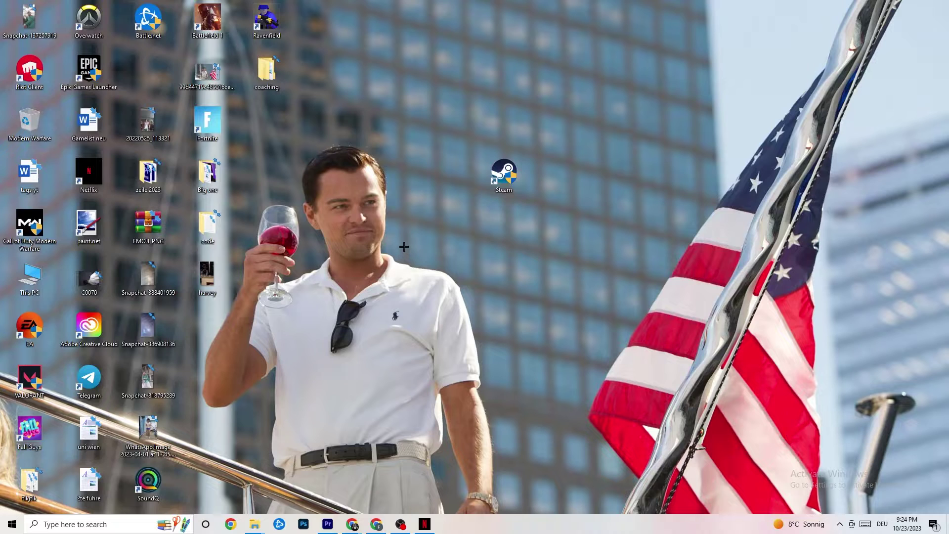
left_click_drag(500, 175, 435, 178)
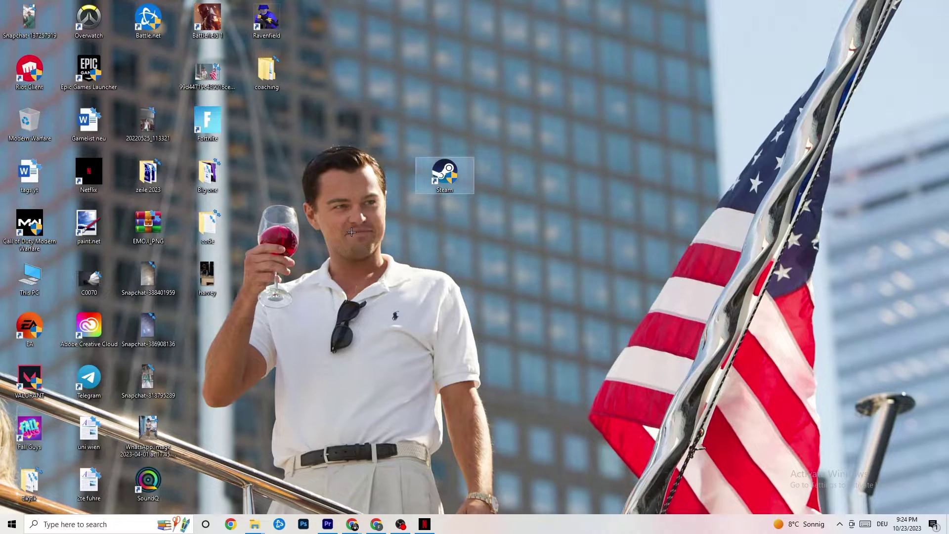
Step: Review the compatibility mode choices and the run-as-administrator setting in the Steam shortcut's properties, and close the dialog
right_click(437, 177)
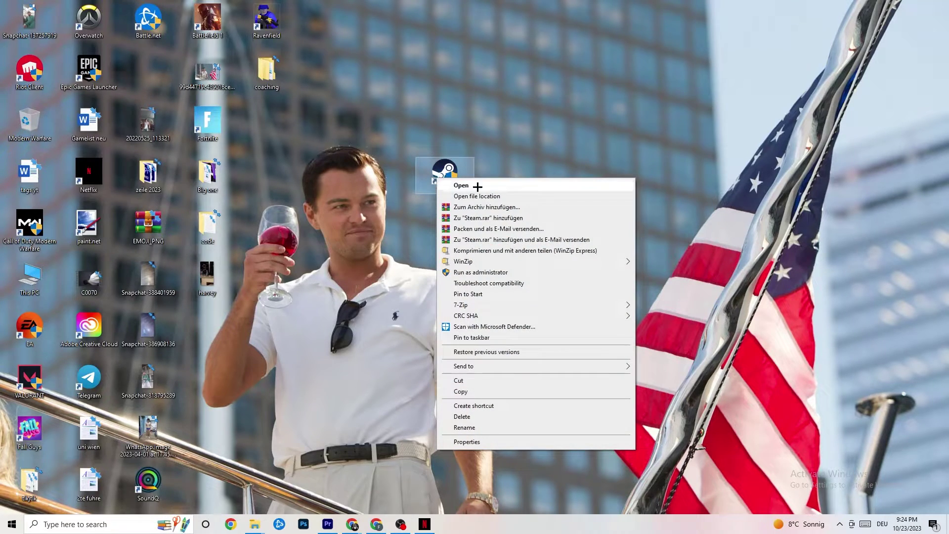
left_click(488, 444)
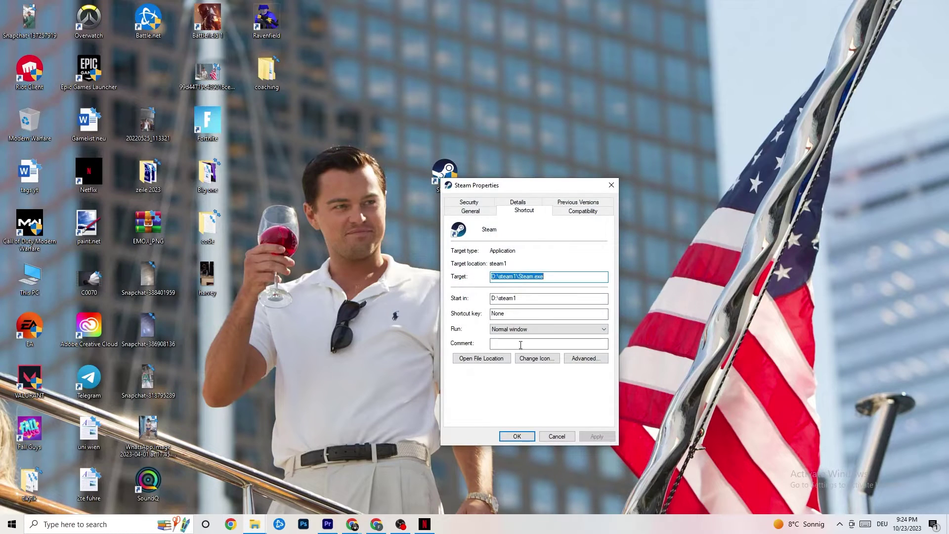
left_click_drag(521, 184, 380, 44)
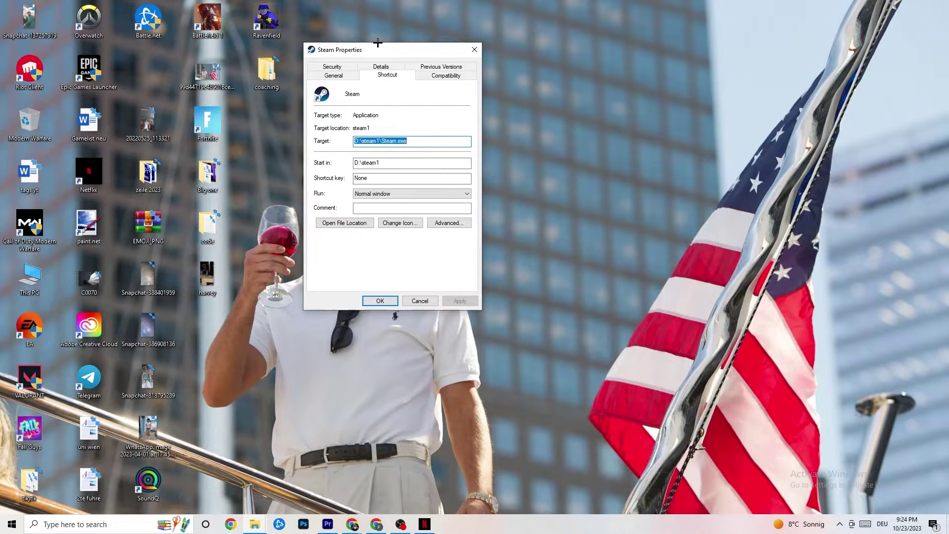
left_click(432, 74)
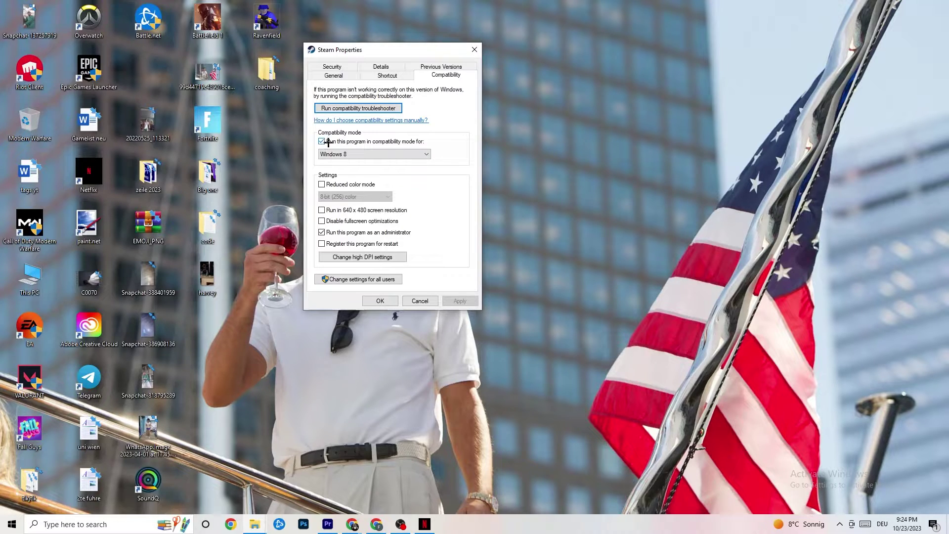
left_click(410, 152)
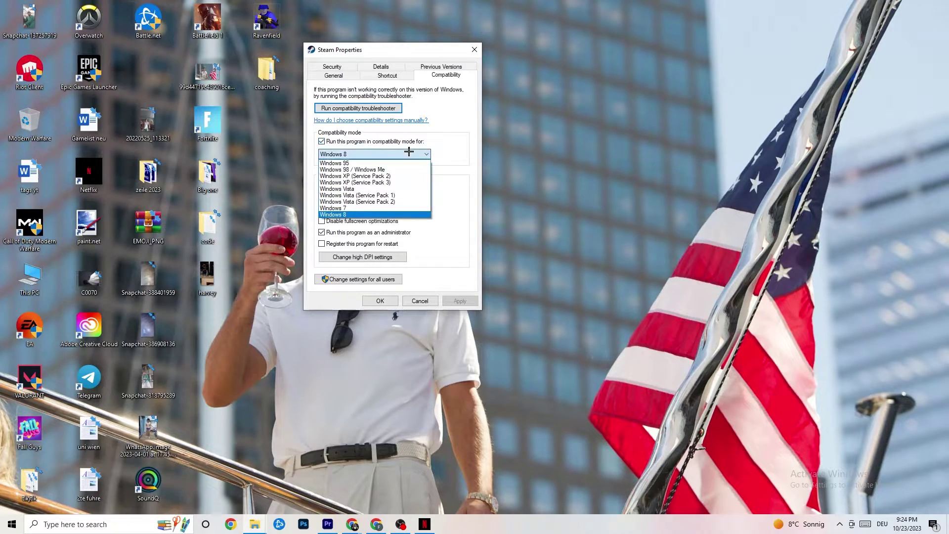
left_click(432, 140)
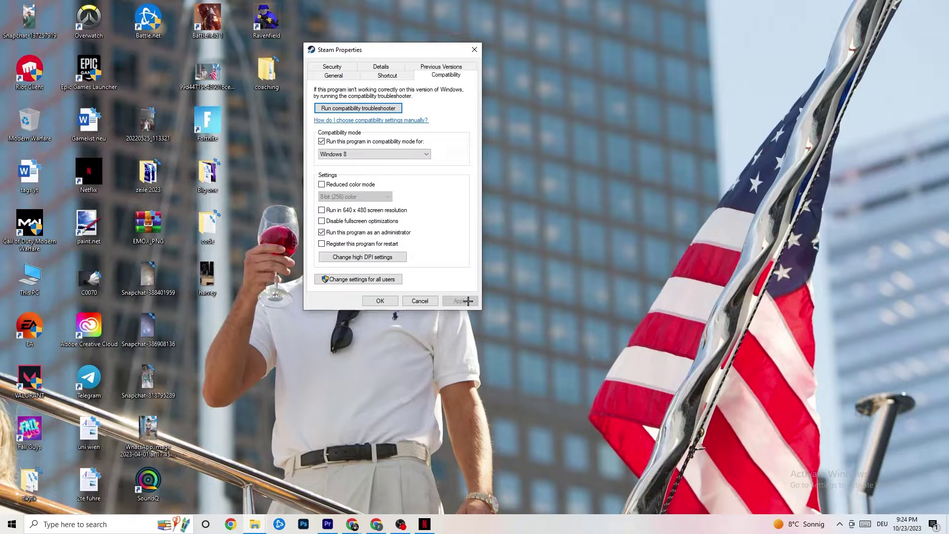
left_click(381, 300)
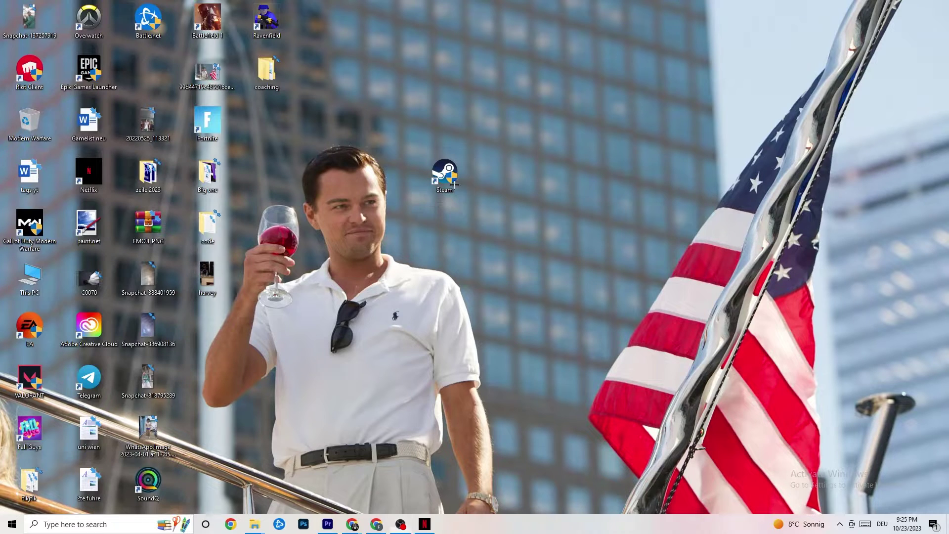
right_click(458, 186)
right_click(473, 99)
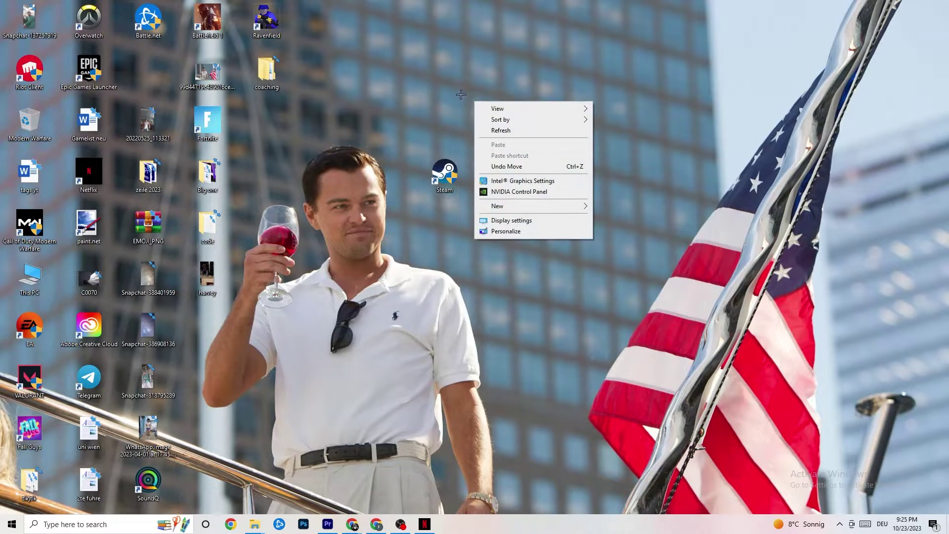
left_click(353, 58)
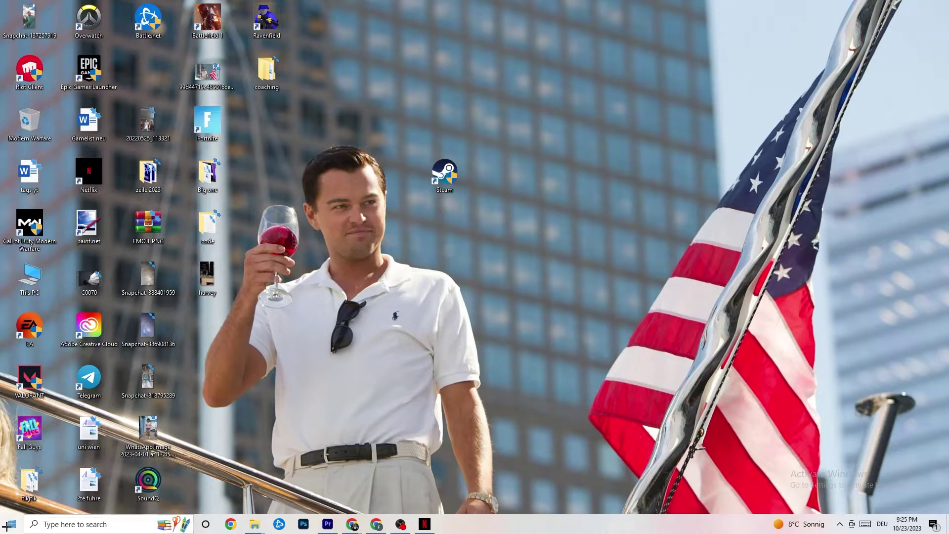
left_click(445, 176)
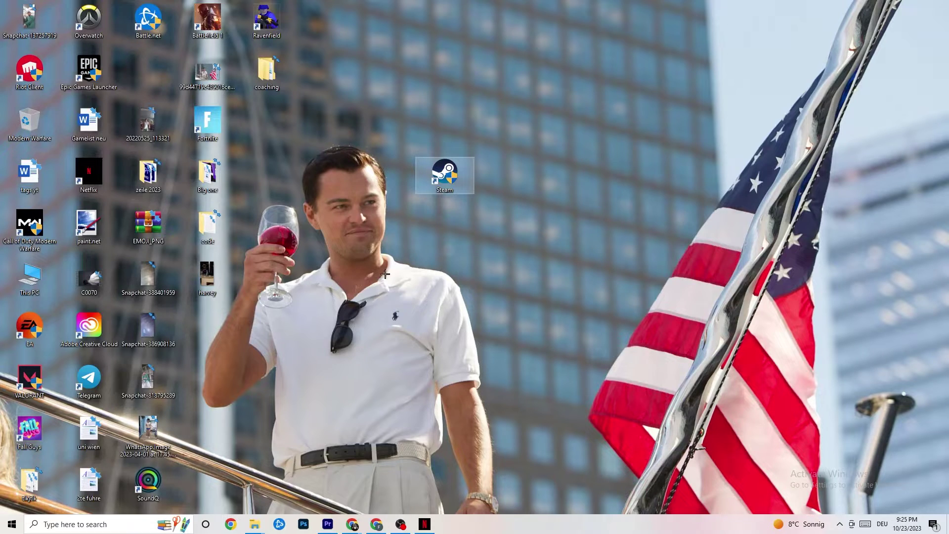
Step: Open Task Manager maximized and review the actions available for the Windows Explorer process and the Pivot Software startup entry
right_click(526, 531)
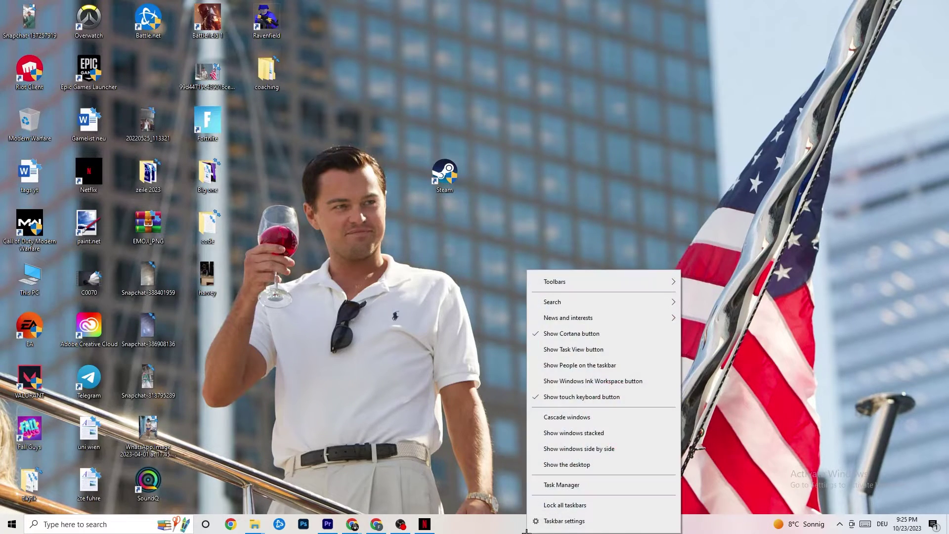
left_click(585, 485)
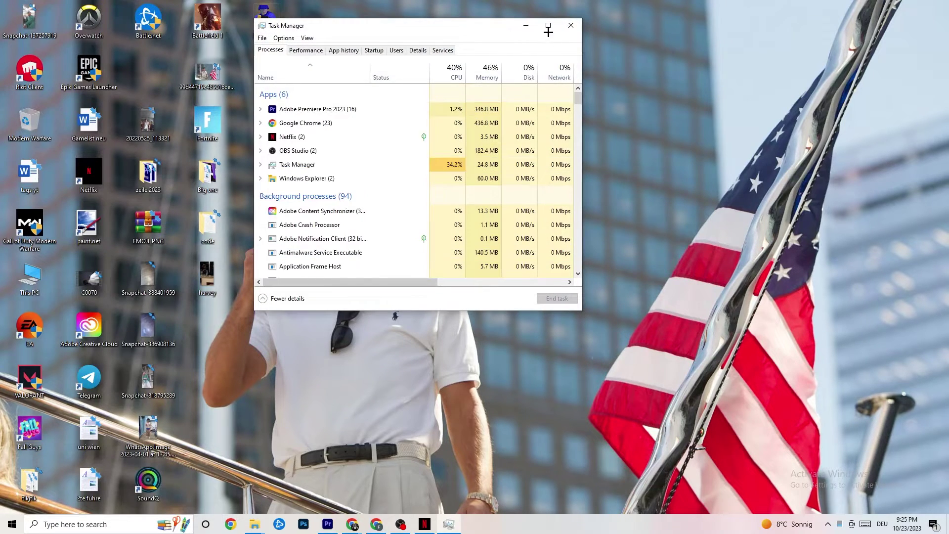
left_click(547, 26)
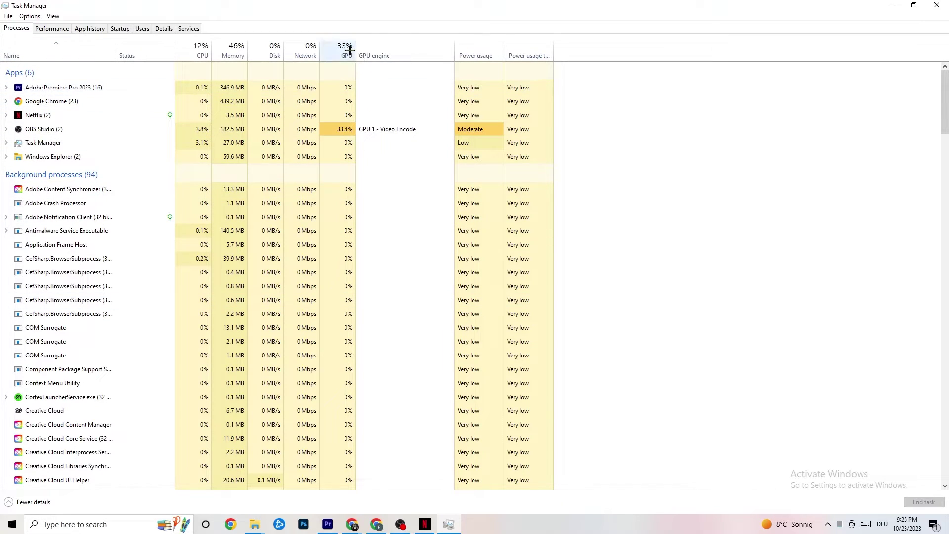
right_click(64, 157)
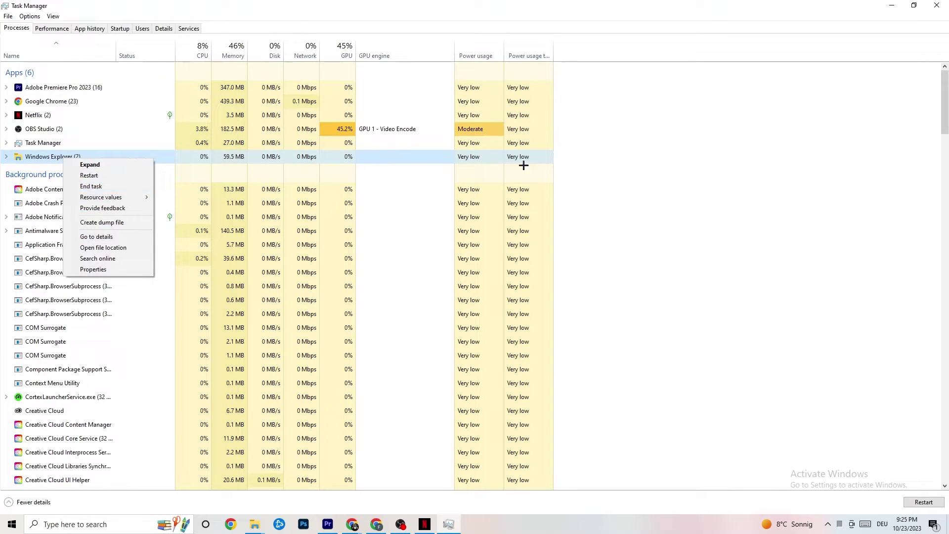
key("Escape")
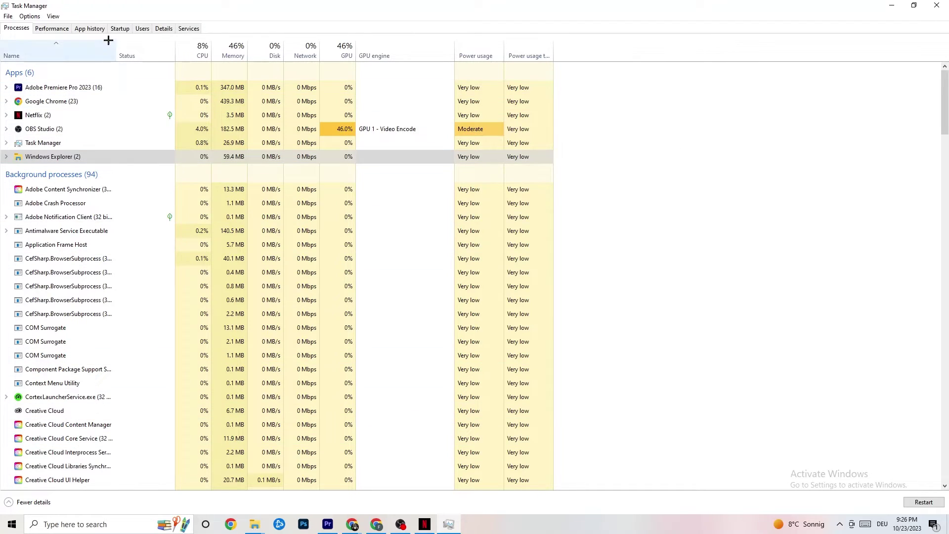
left_click(119, 28)
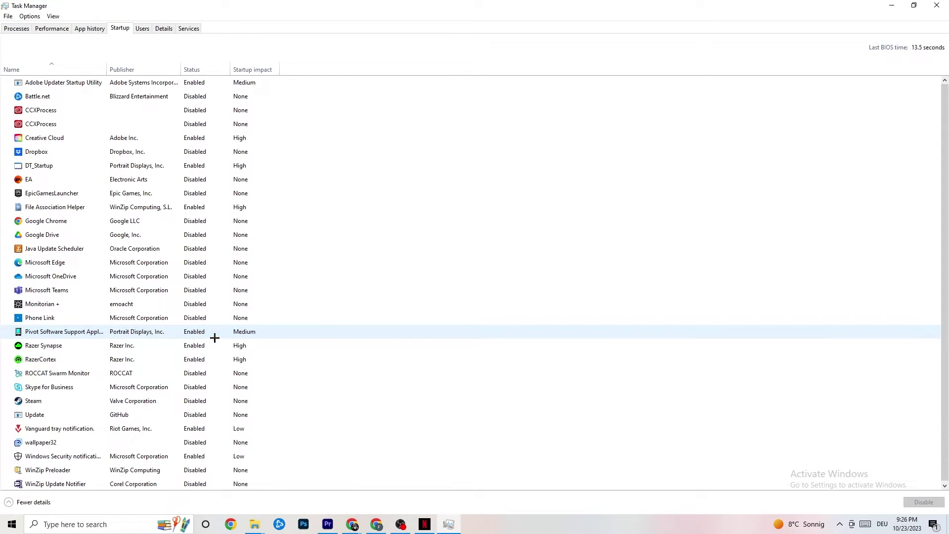
right_click(191, 331)
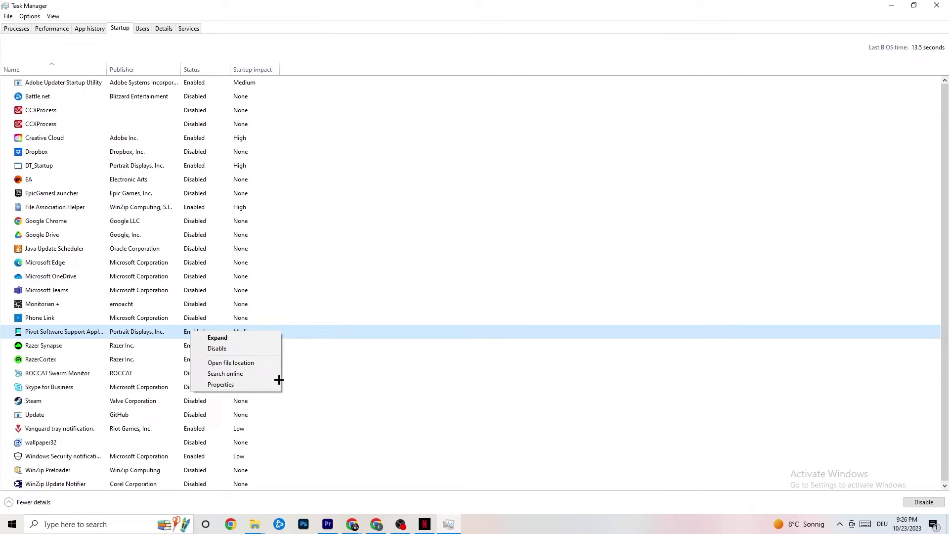
Step: Review the priority levels offered for the Adobe Premiere Pro process in Task Manager's process details, and close Task Manager
left_click(164, 29)
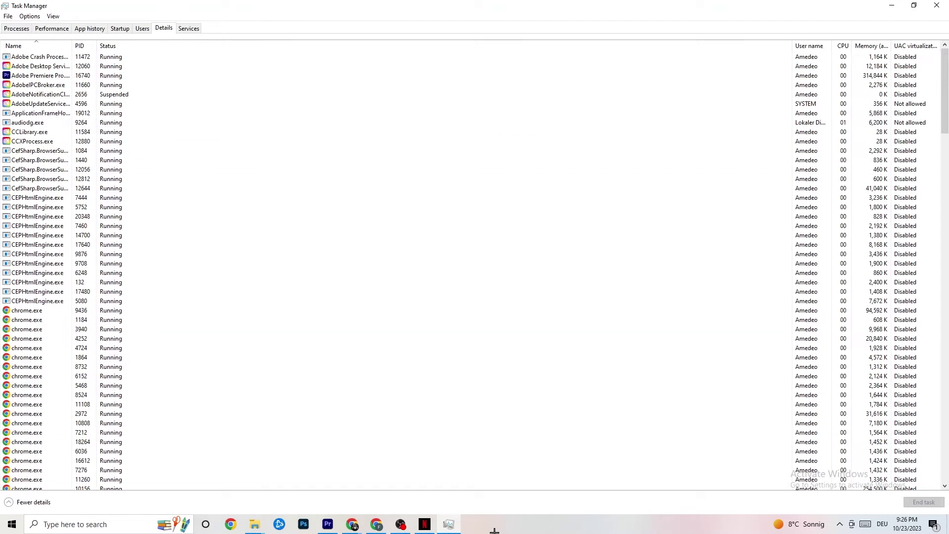
right_click(41, 79)
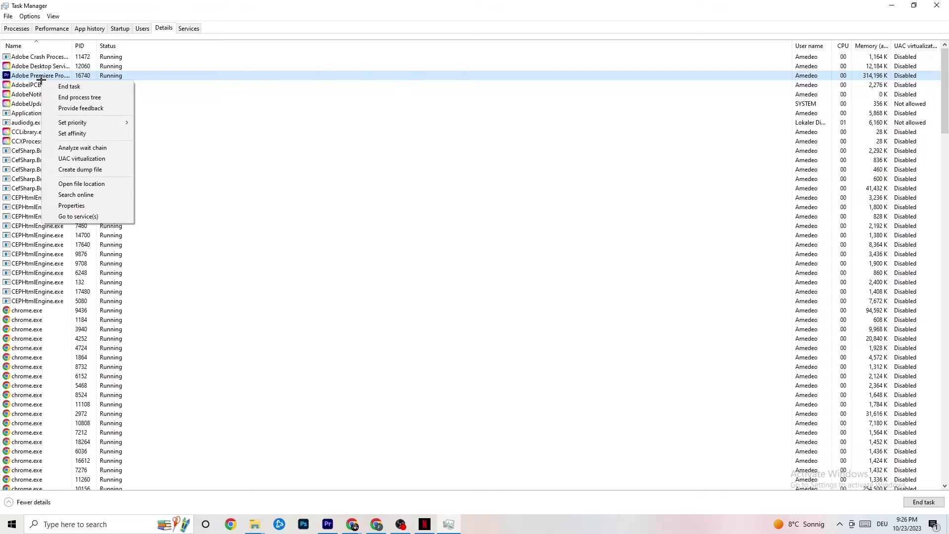
mouse_move(84, 122)
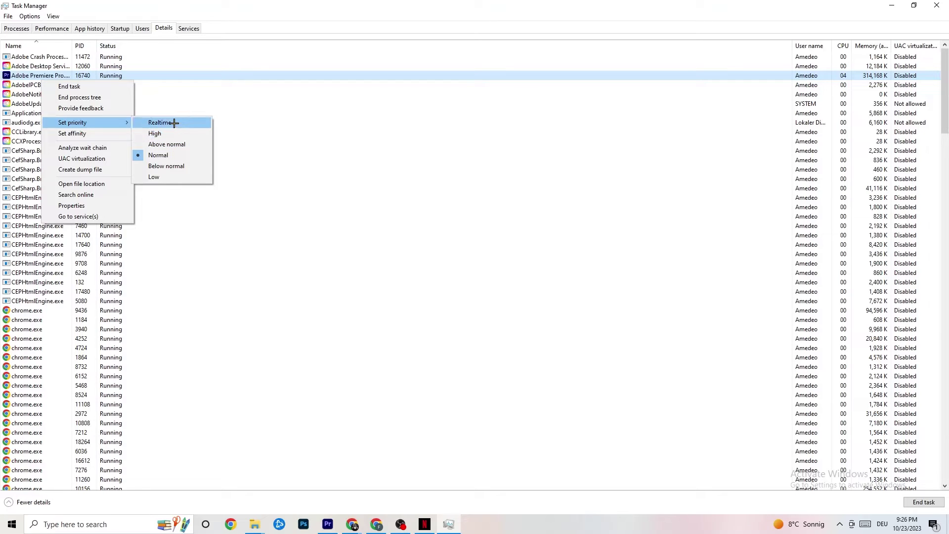
left_click(284, 94)
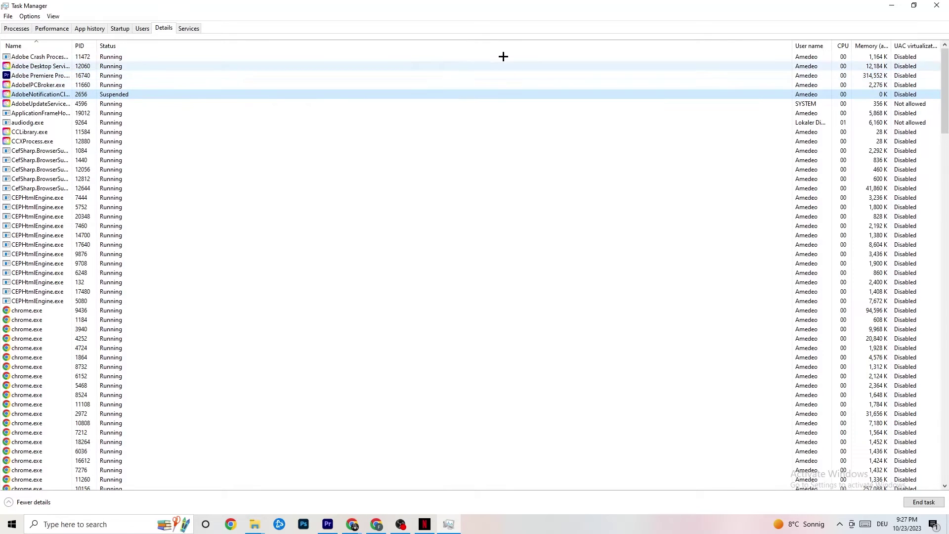
left_click(937, 5)
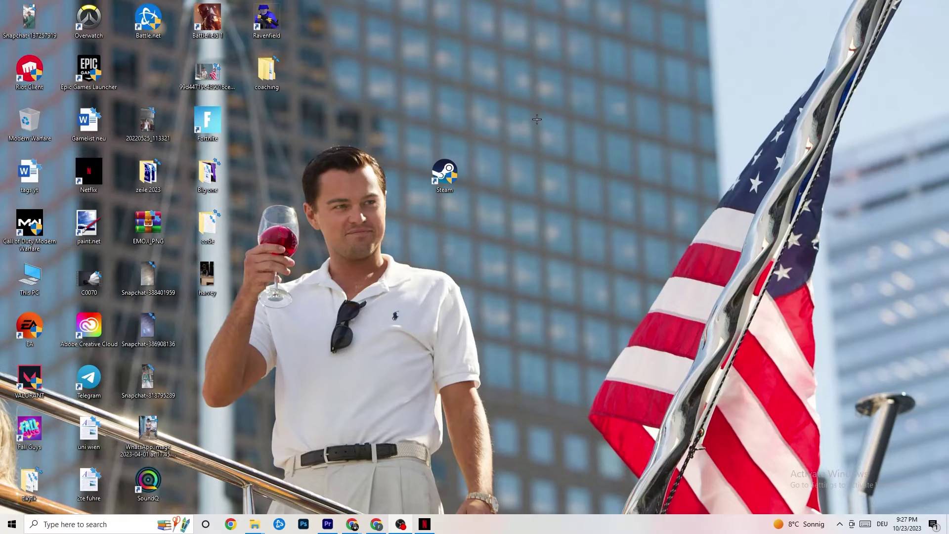
Step: Open NVIDIA Control Panel and review the image settings preview and the display resolution and refresh rate options
right_click(531, 94)
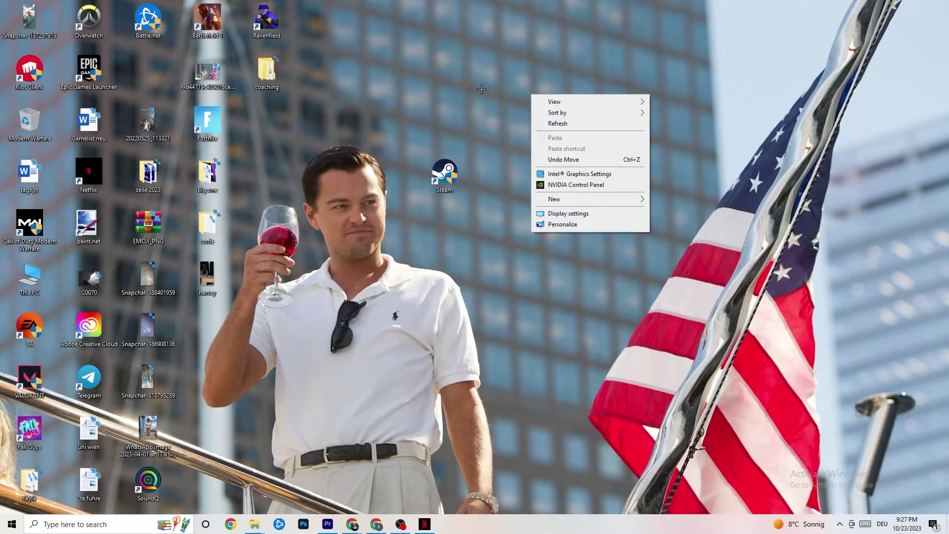
left_click(562, 185)
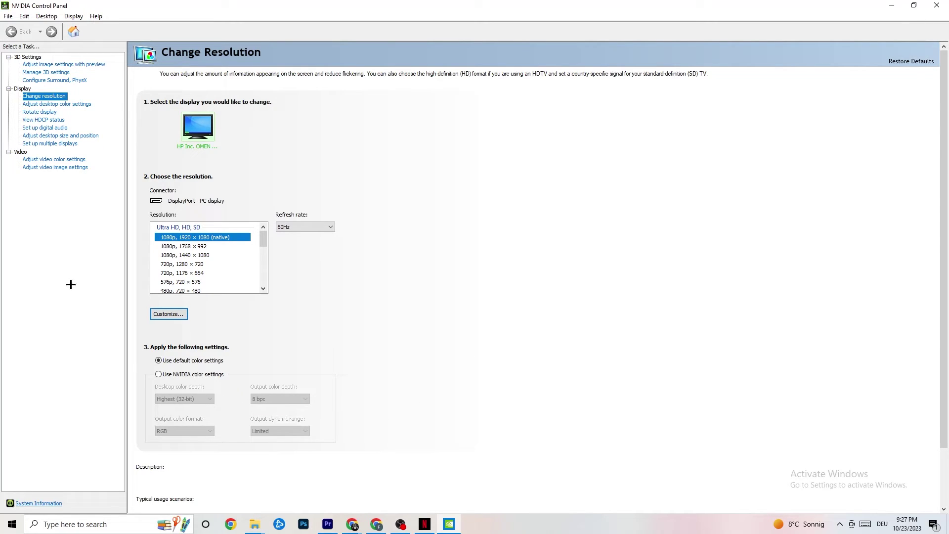
left_click(53, 65)
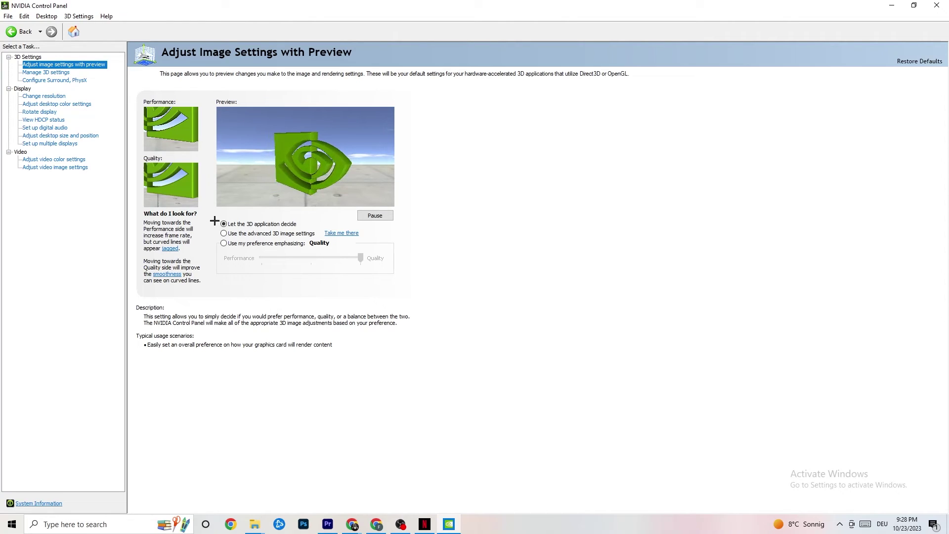
left_click(35, 97)
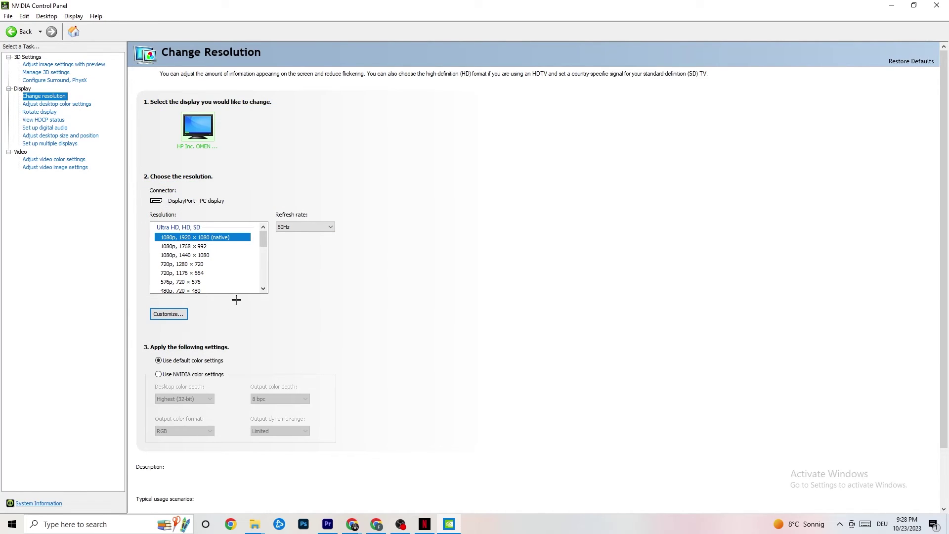